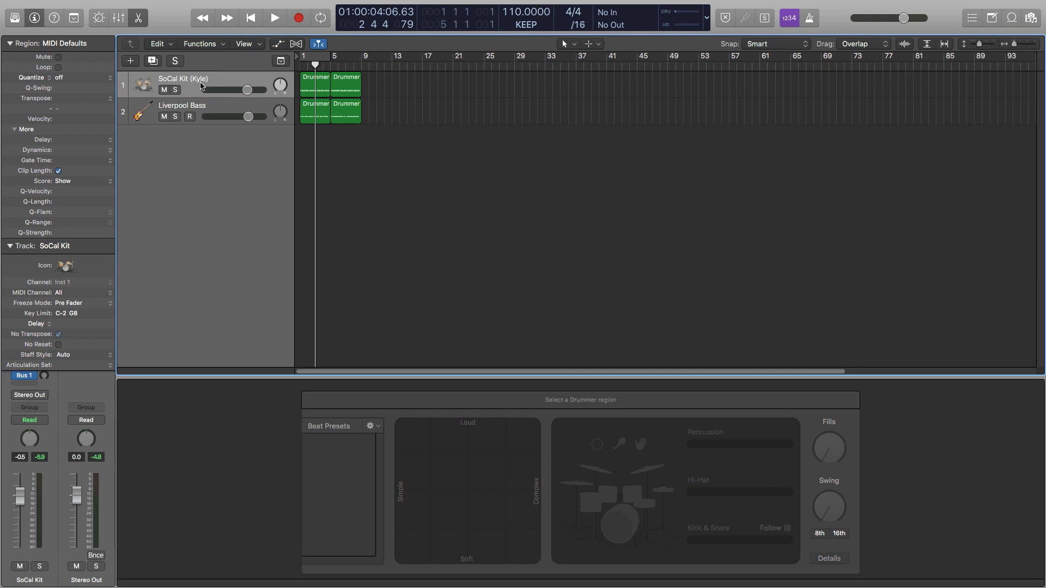
# Solo the SoCal Kit drum track and play it from the start, then stop
pyautogui.click(174, 89)
pyautogui.press('Return')
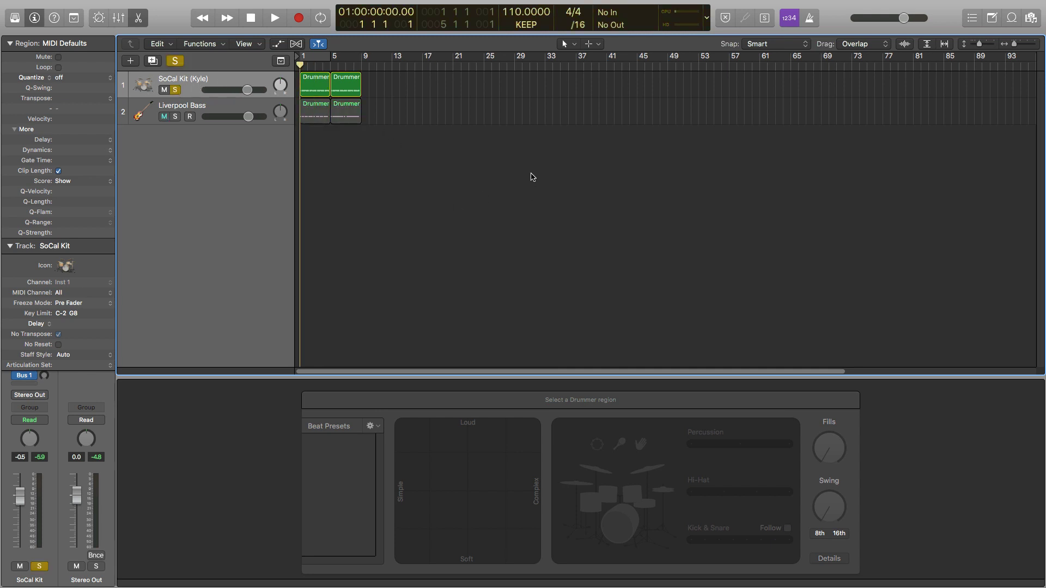
pyautogui.press('space')
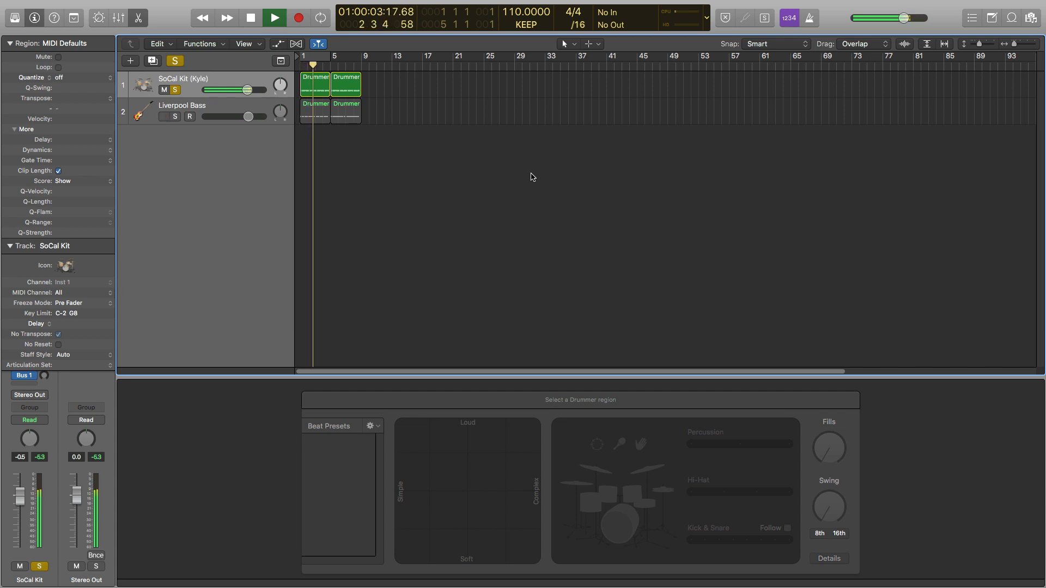
pyautogui.press('space')
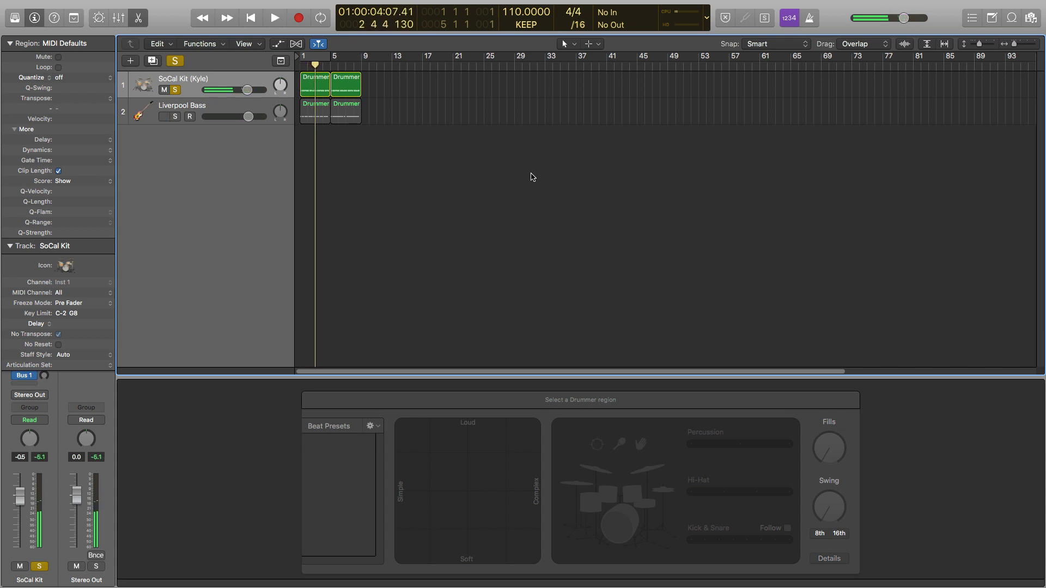
# Move the solo from SoCal Kit to Liverpool Bass, show the Piano Roll, and play the bass from the start
pyautogui.click(175, 117)
pyautogui.click(175, 89)
pyautogui.press('p')
pyautogui.press('Return')
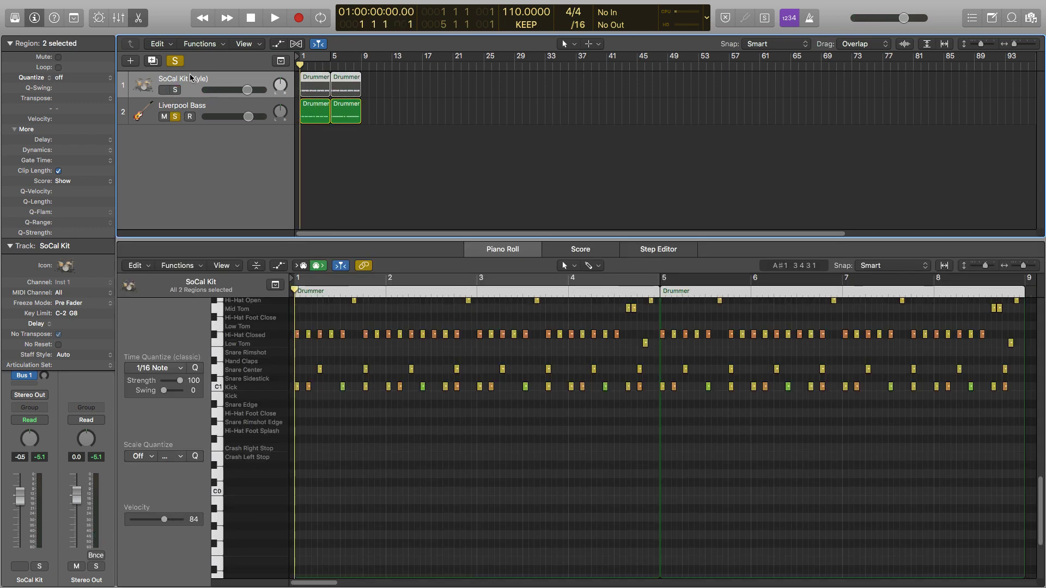
pyautogui.press('space')
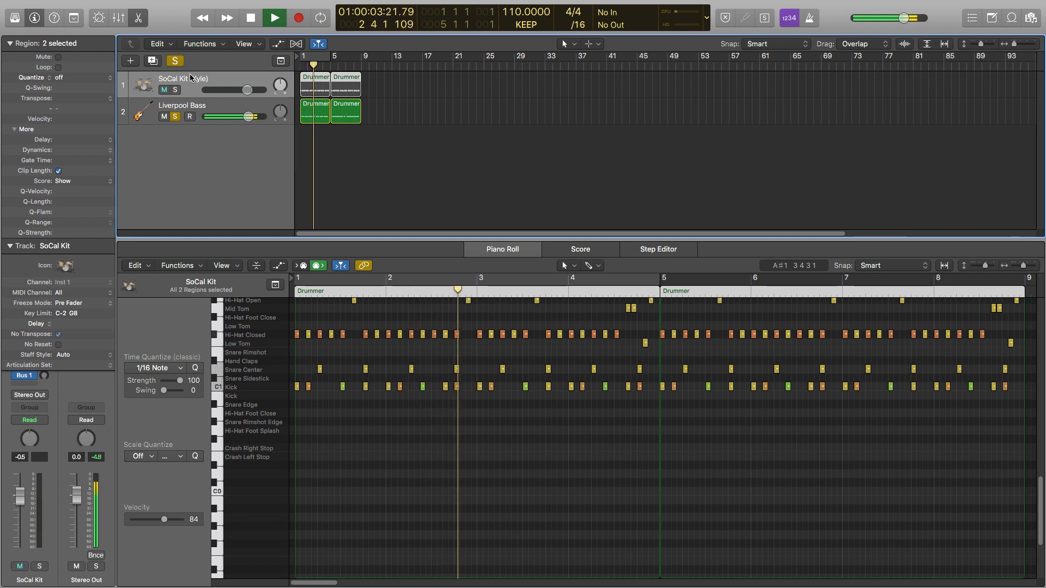
pyautogui.press('space')
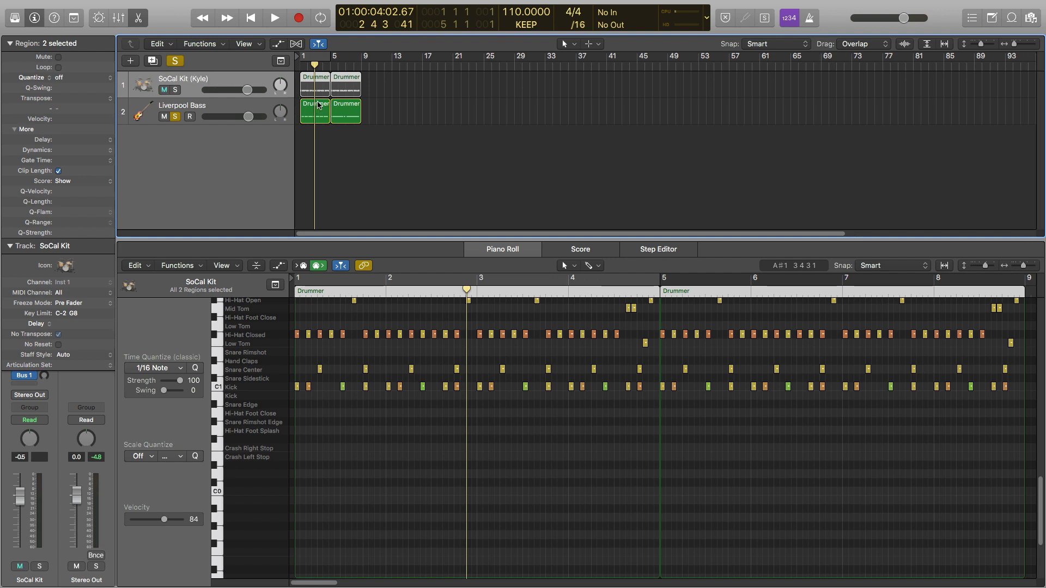
# View the bass region's notes, then the second SoCal Kit region's drum notes, and unsolo the bass
pyautogui.scroll(3, 362, 430)
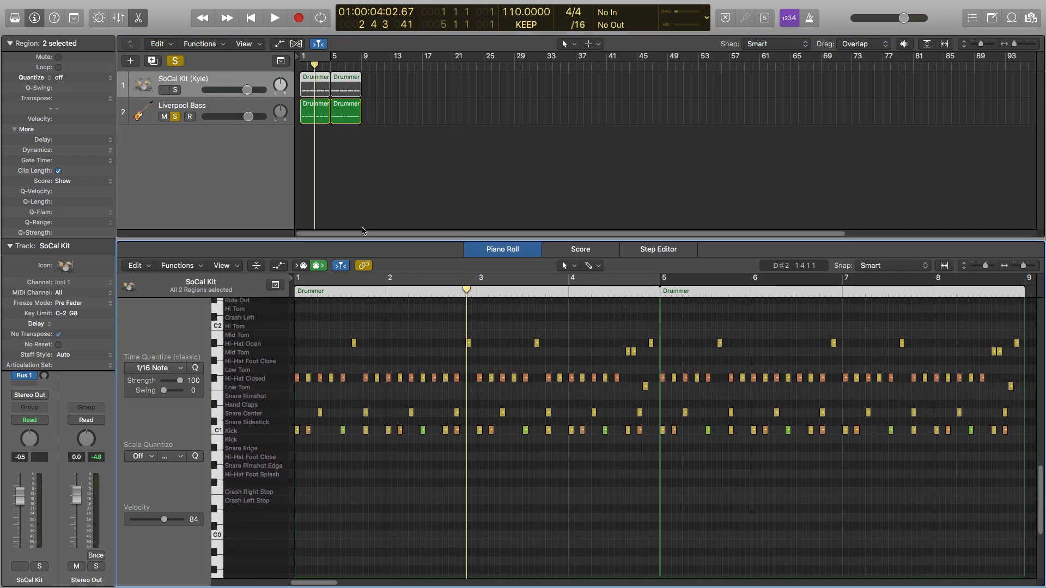
pyautogui.click(320, 120)
pyautogui.scroll(3, 373, 418)
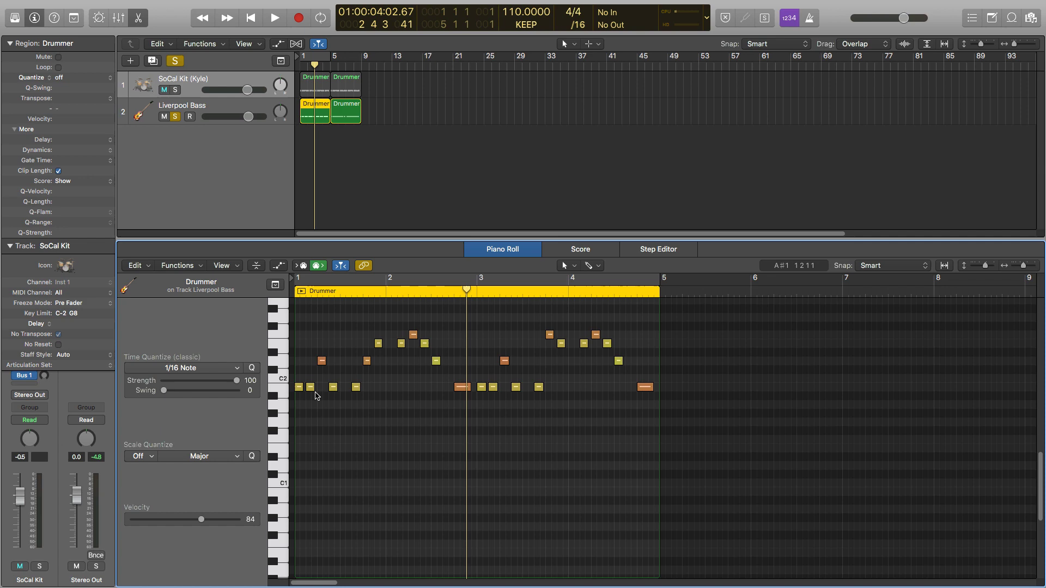
pyautogui.scroll(2, 340, 393)
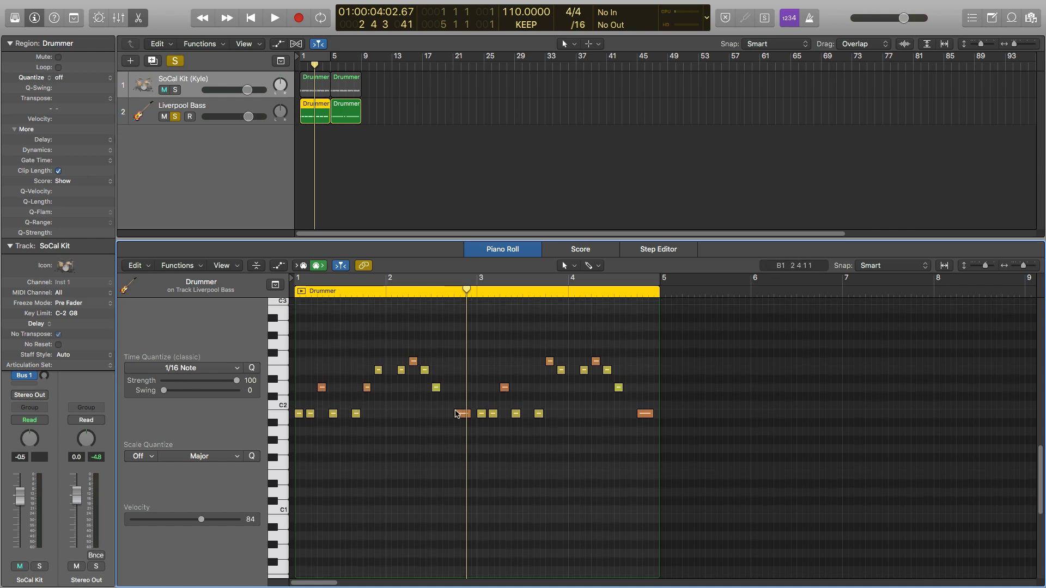
pyautogui.scroll(-3, 482, 417)
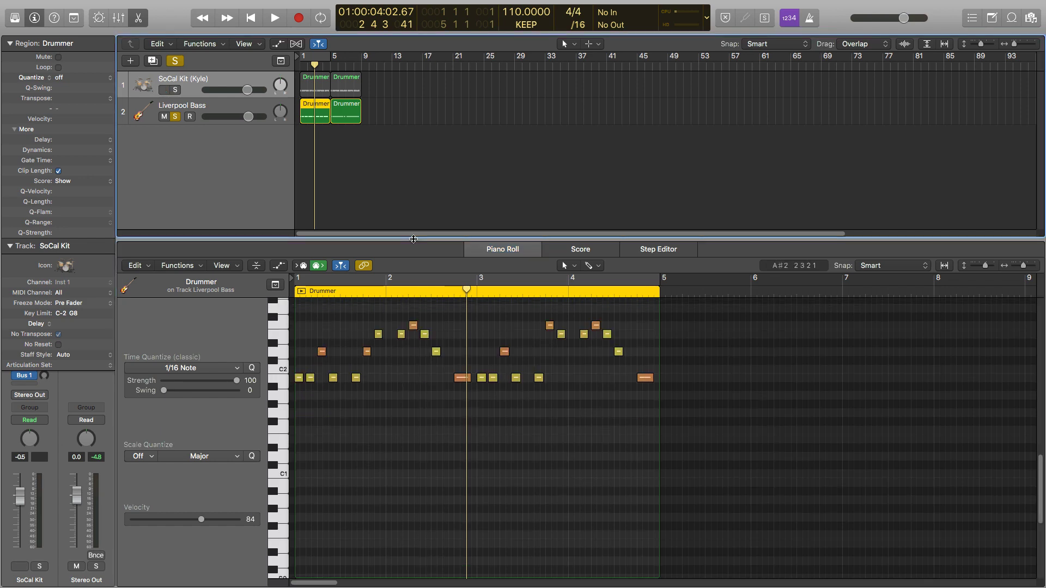
pyautogui.click(347, 95)
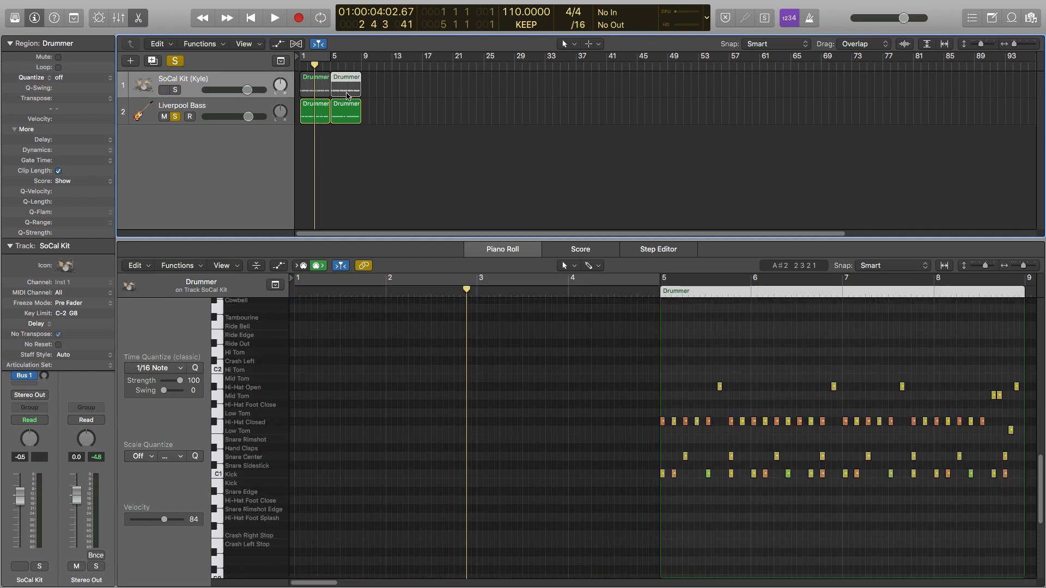
pyautogui.click(175, 116)
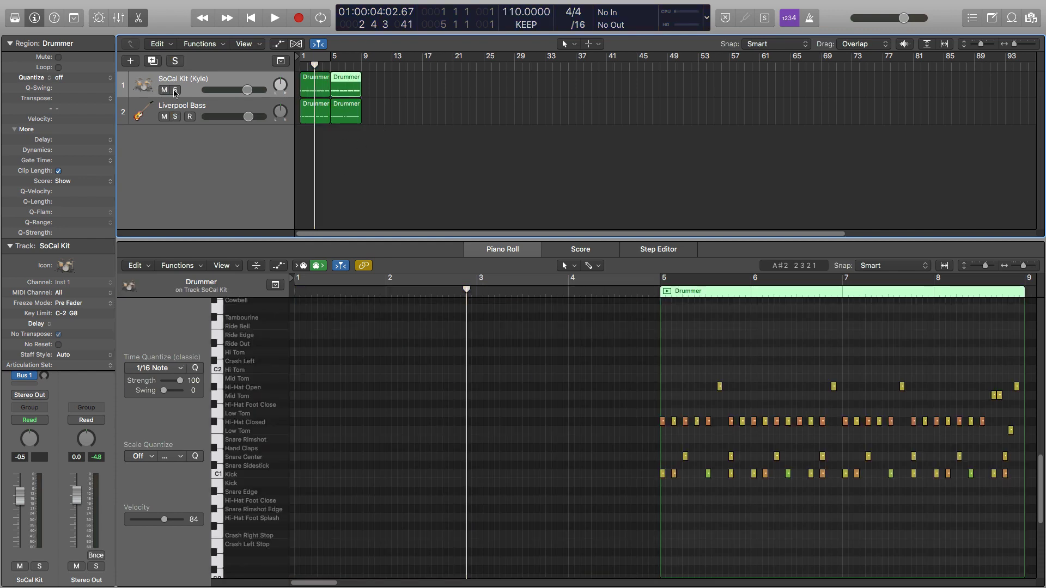
# Re-solo SoCal Kit and open Functions > MIDI Transform > Humanize
pyautogui.click(176, 91)
pyautogui.click(211, 44)
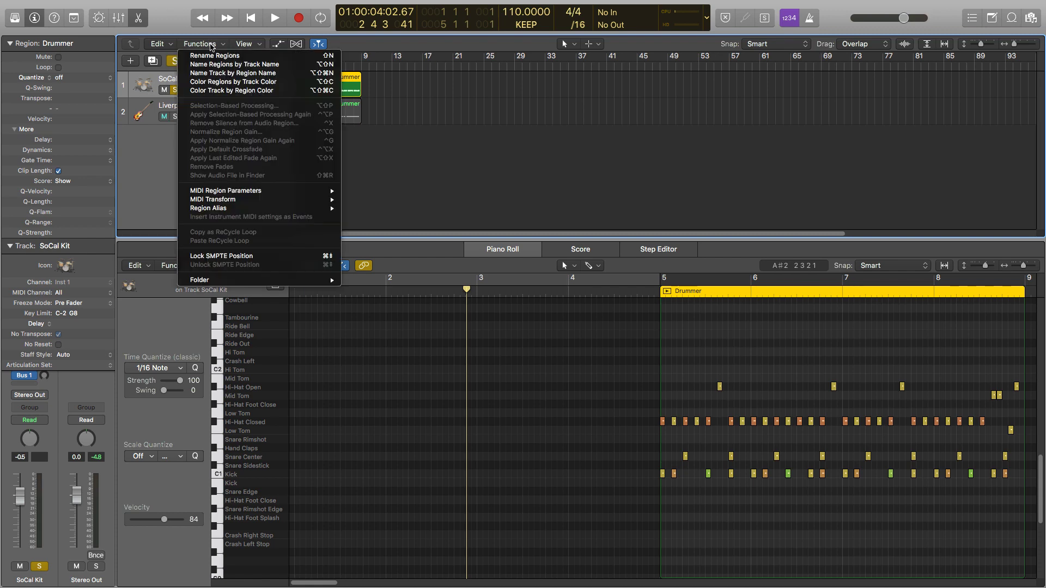
pyautogui.moveTo(219, 200)
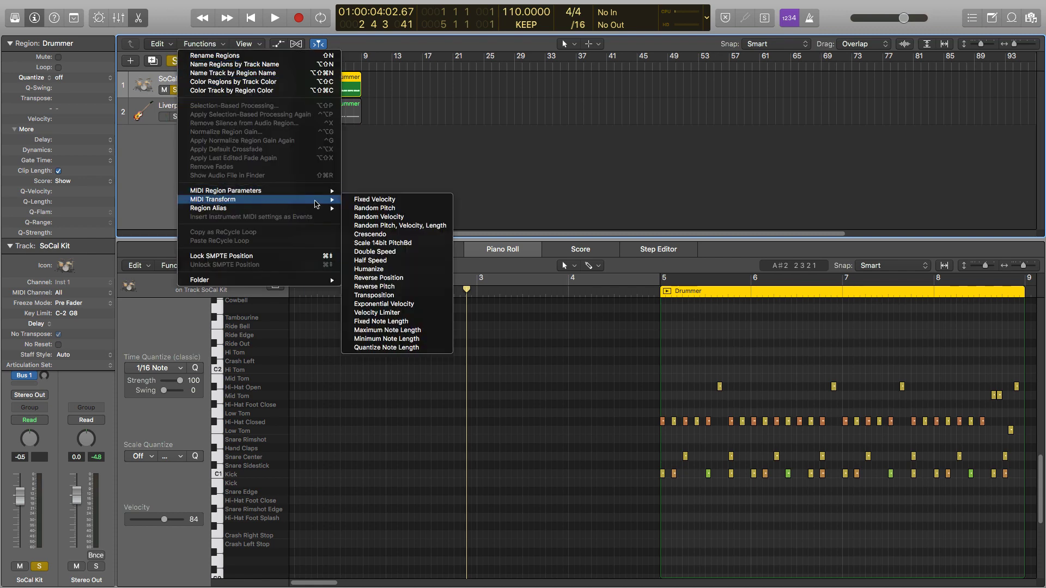
pyautogui.click(413, 271)
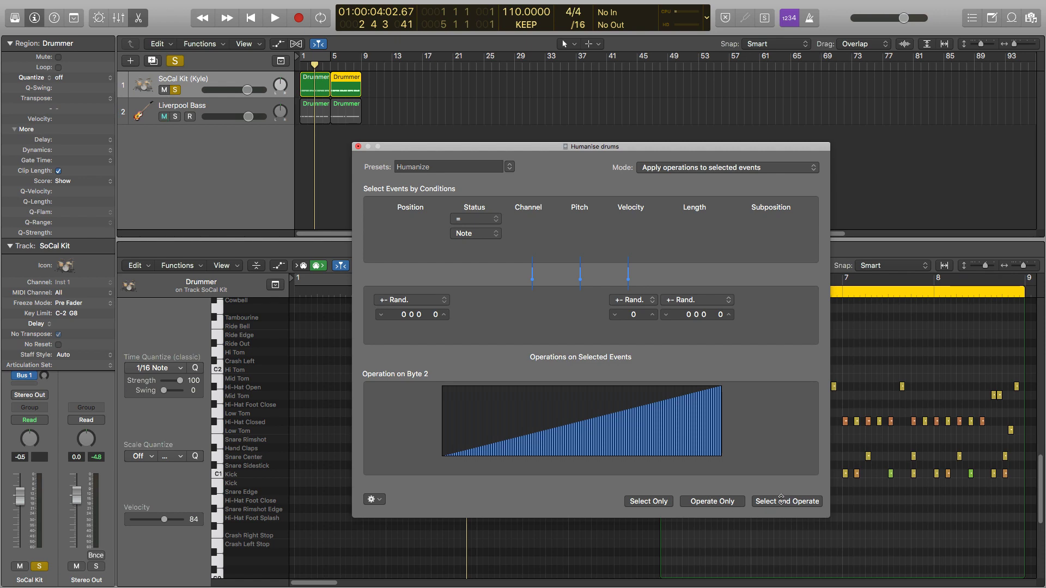
# Select the matching drum notes, then humanize just four marquee-selected notes with Operate Only
pyautogui.click(340, 88)
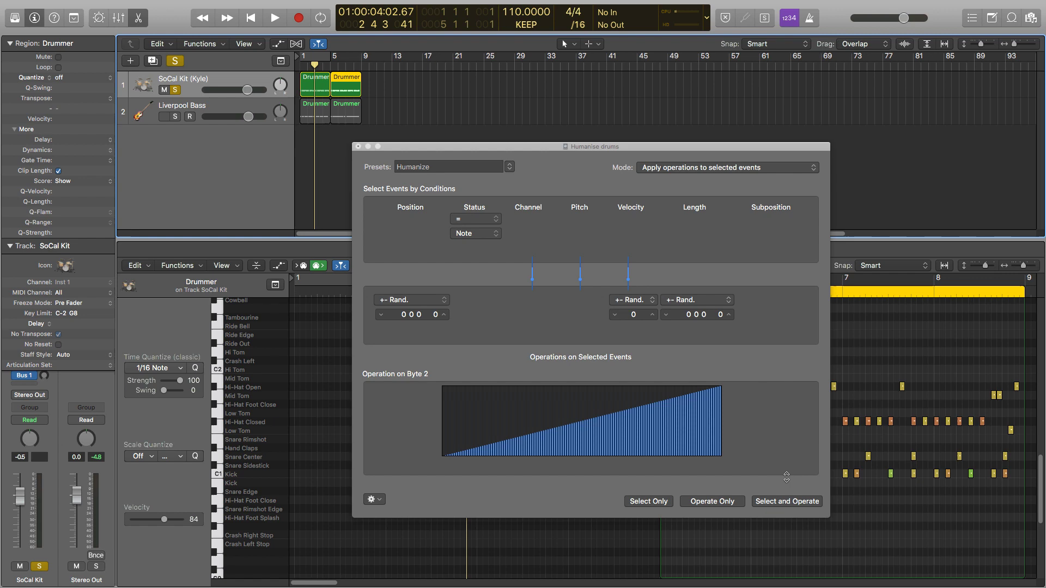
pyautogui.click(653, 502)
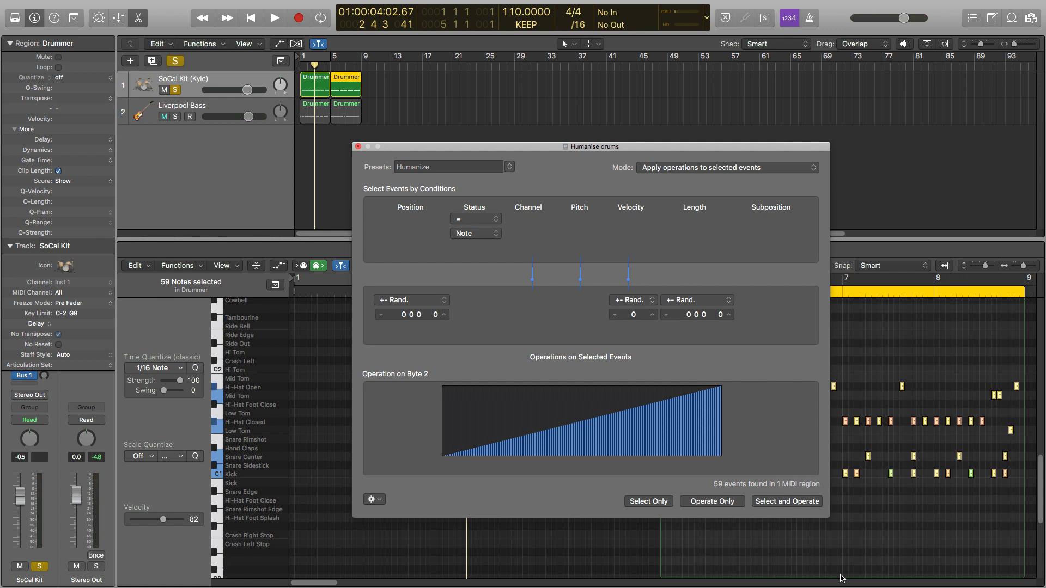
pyautogui.click(906, 542)
pyautogui.moveTo(876, 365); pyautogui.dragTo(924, 443)
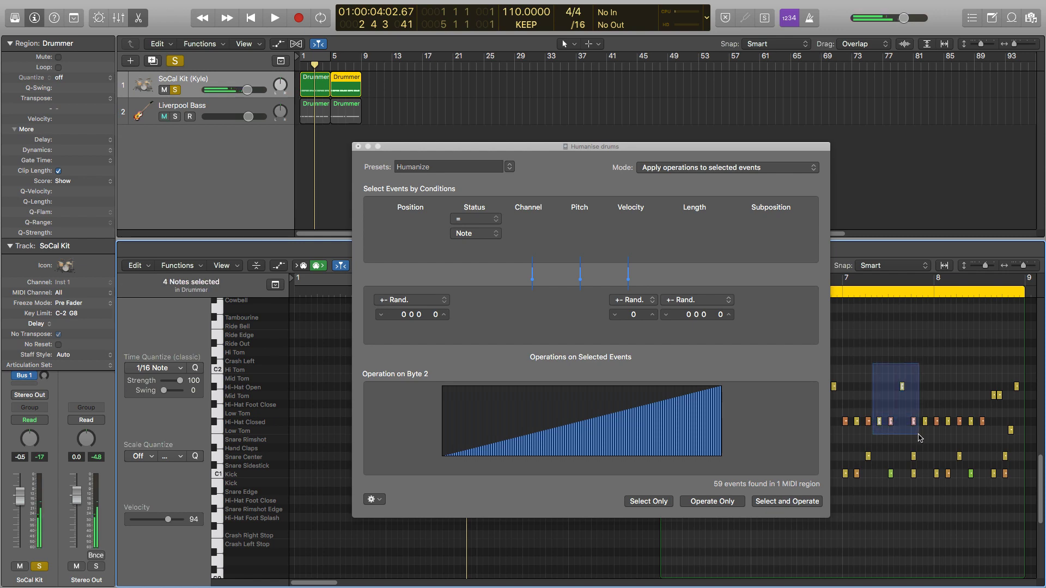
pyautogui.click(705, 503)
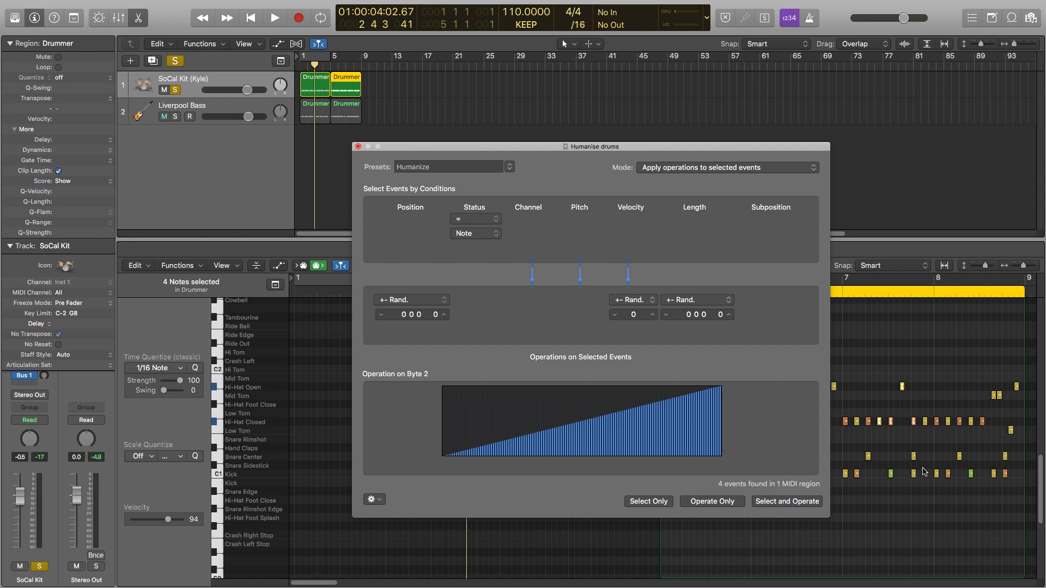
pyautogui.moveTo(880, 423)
# Reselect all 59 drum notes and raise Position randomisation to 10
pyautogui.click(783, 503)
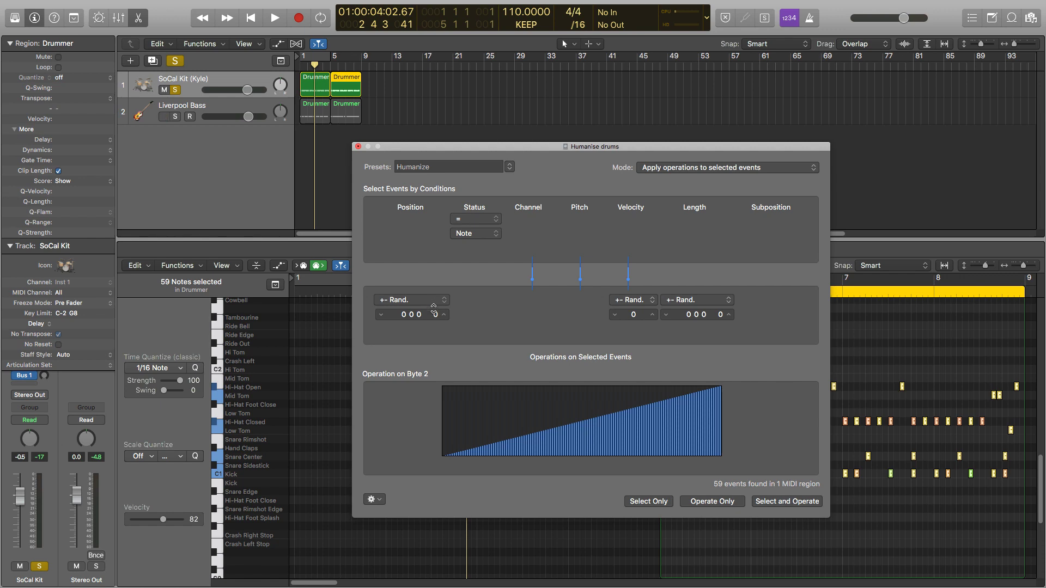
pyautogui.moveTo(435, 315); pyautogui.dragTo(430, 314)
# Move the Transform and Humanise windows off the drum notes
pyautogui.moveTo(708, 146); pyautogui.dragTo(466, 101)
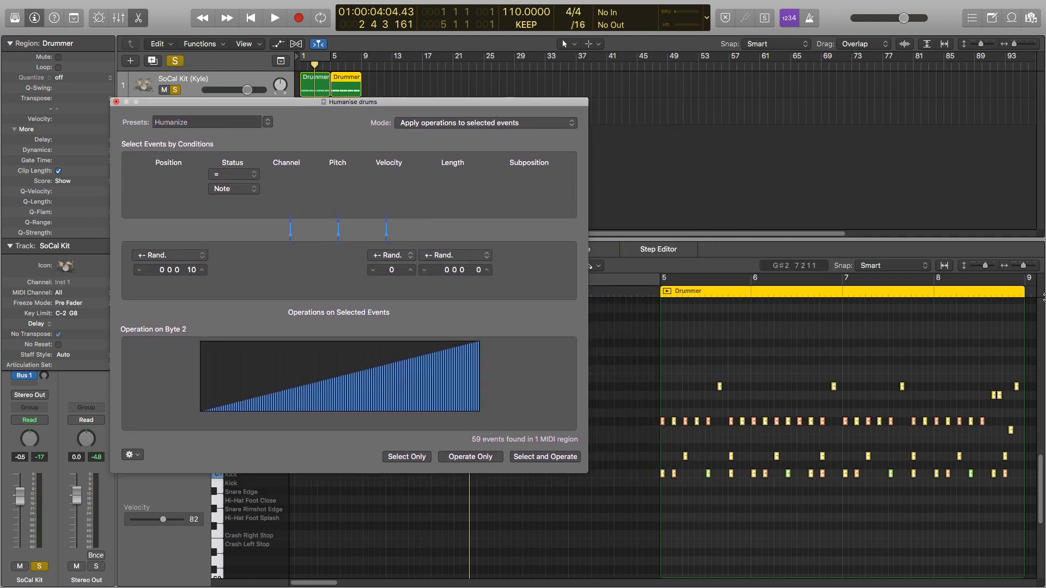
pyautogui.click(1031, 266)
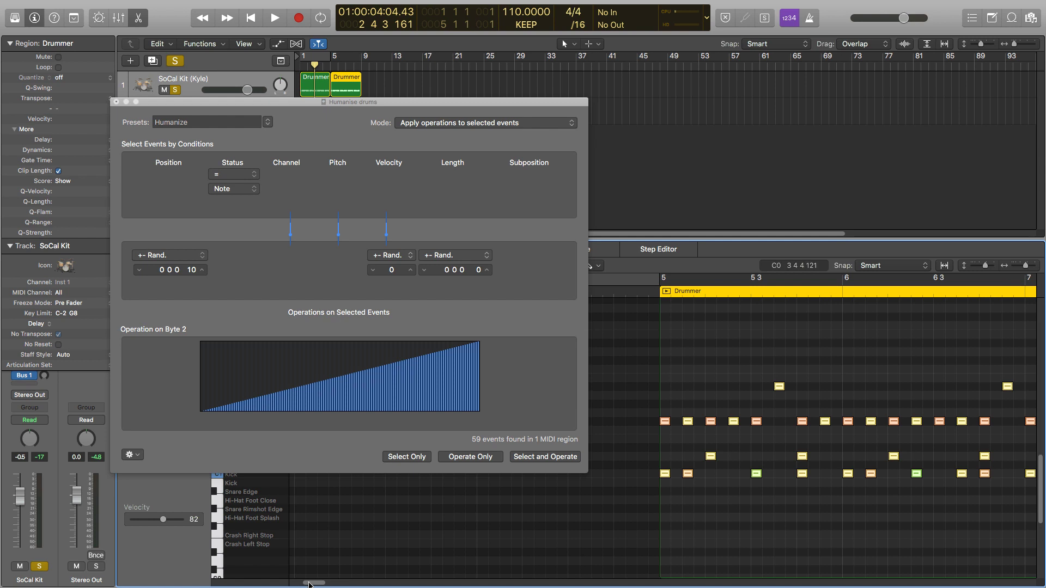
pyautogui.moveTo(310, 583); pyautogui.dragTo(315, 584)
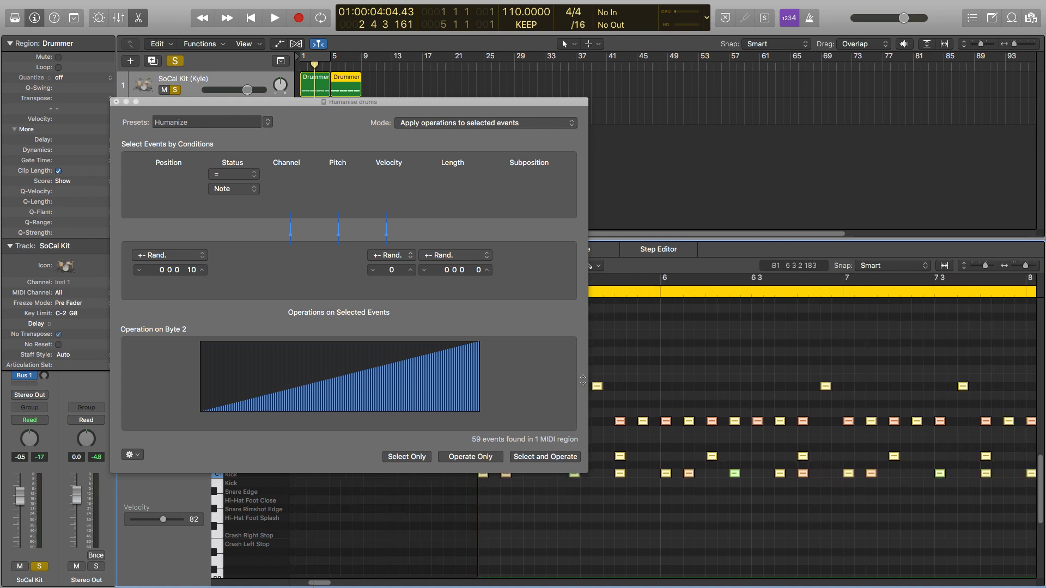
# Apply the 10-tick position randomisation twice, then raise it to 69 and apply again
pyautogui.click(482, 460)
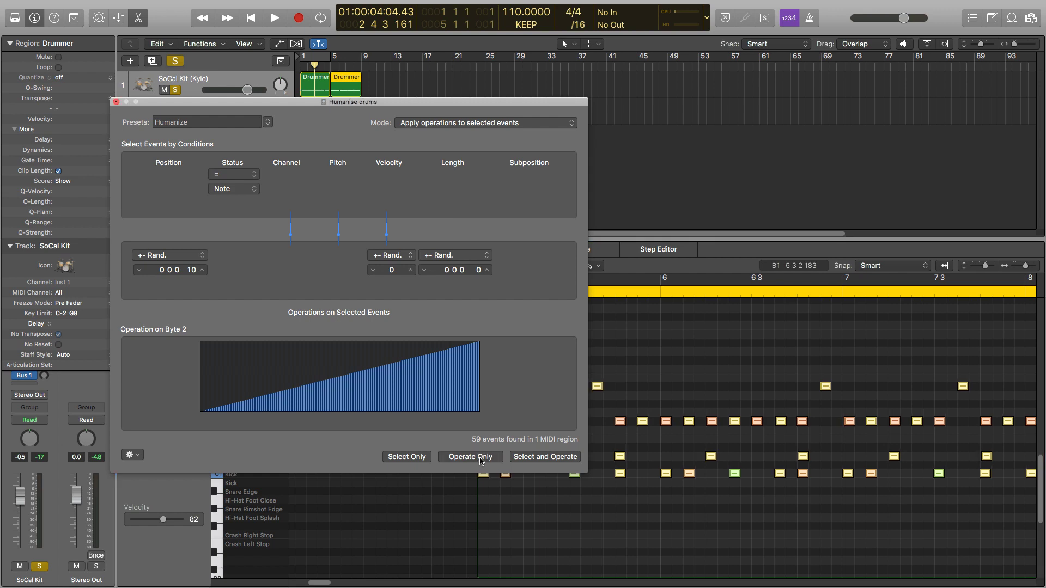
pyautogui.click(482, 460)
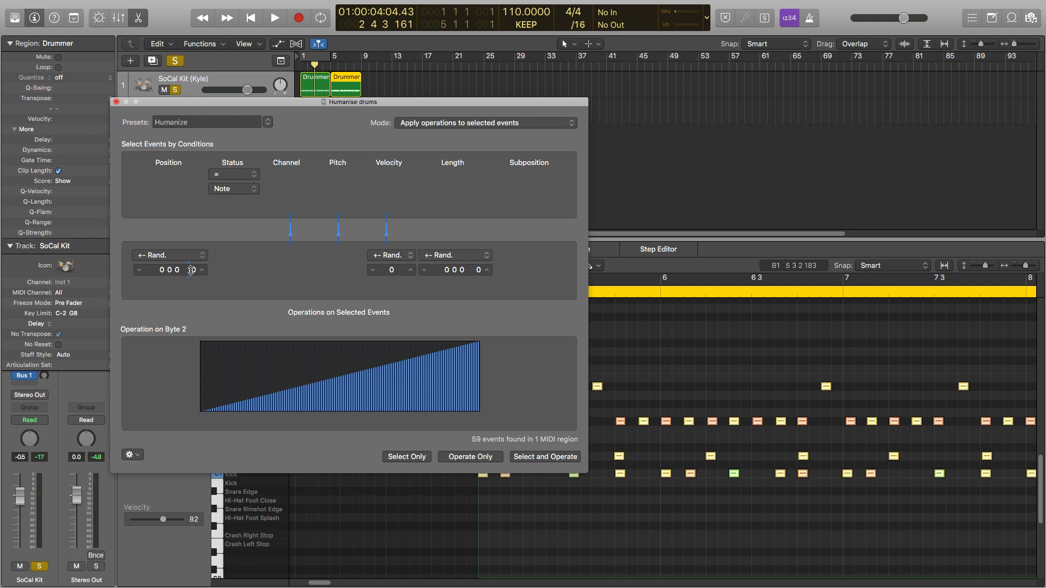
pyautogui.moveTo(191, 270); pyautogui.dragTo(191, 268)
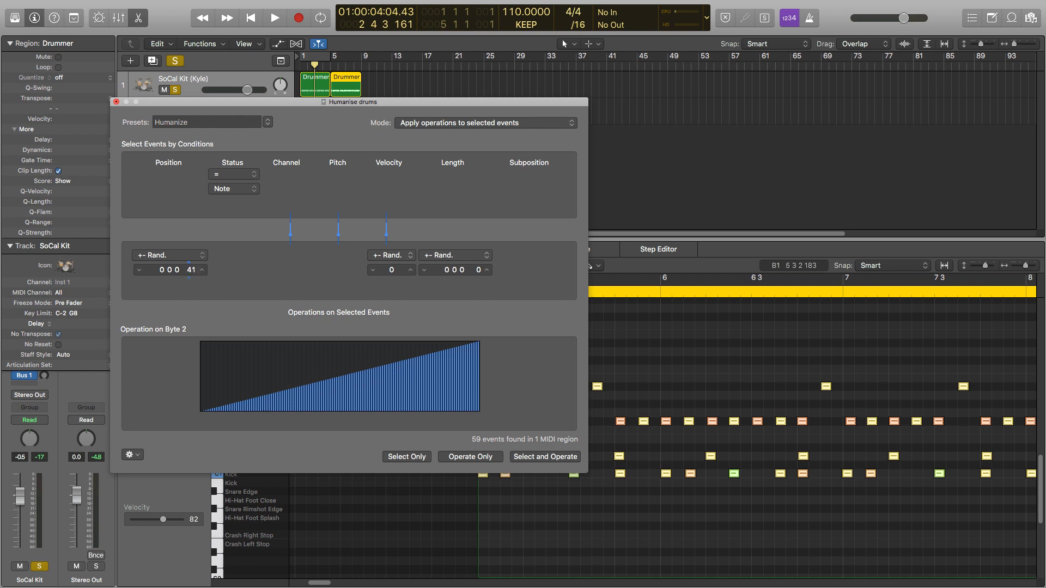
pyautogui.click(471, 458)
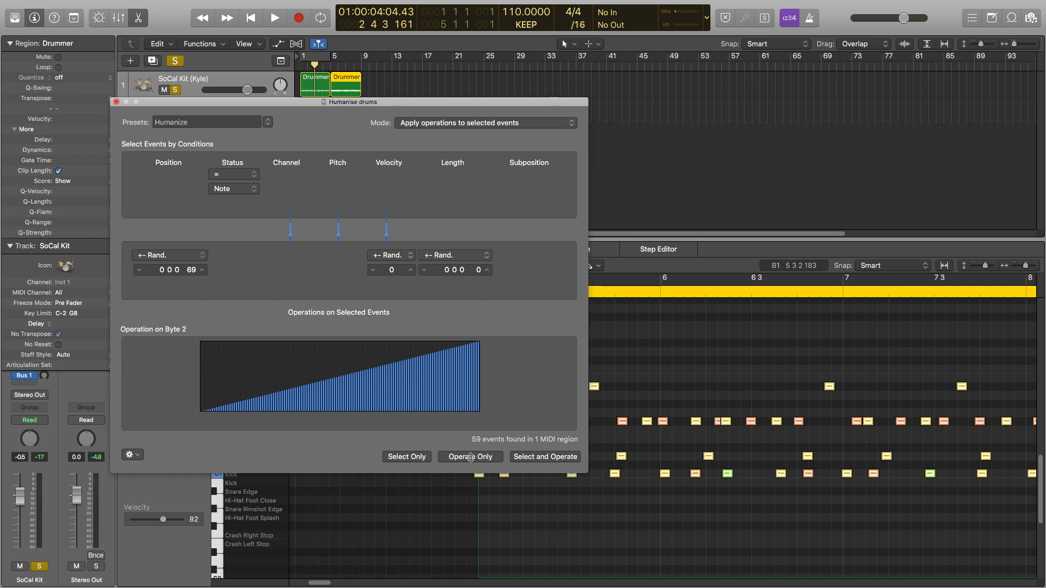
# Reset the Position randomisation amount to 0
pyautogui.press('Tab')
pyautogui.write('0')
pyautogui.press('Return')
# Raise Velocity randomisation to 10, apply it four times, then reset Velocity to 0
pyautogui.moveTo(390, 269); pyautogui.dragTo(390, 247)
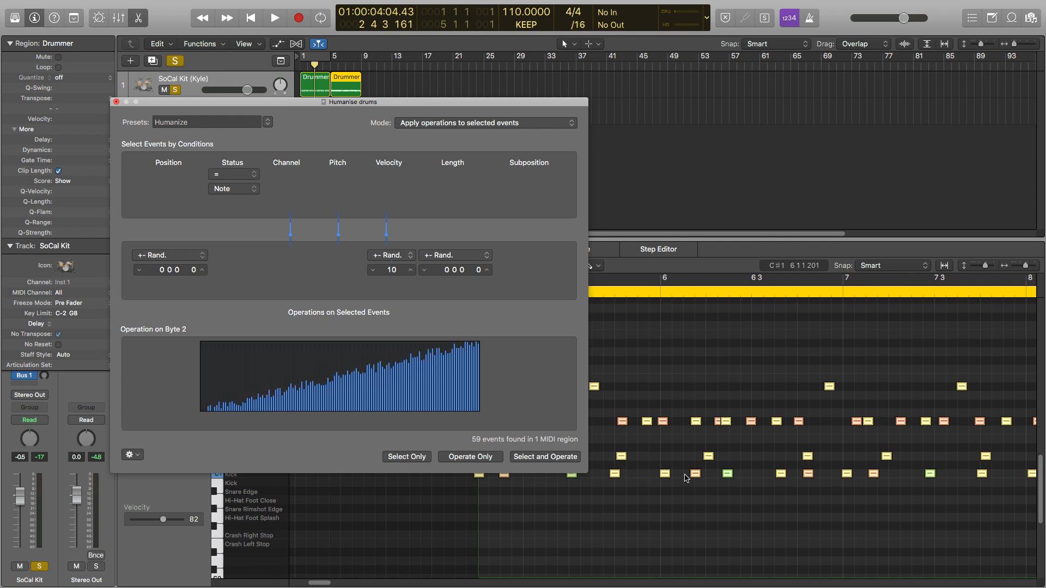
pyautogui.click(470, 457)
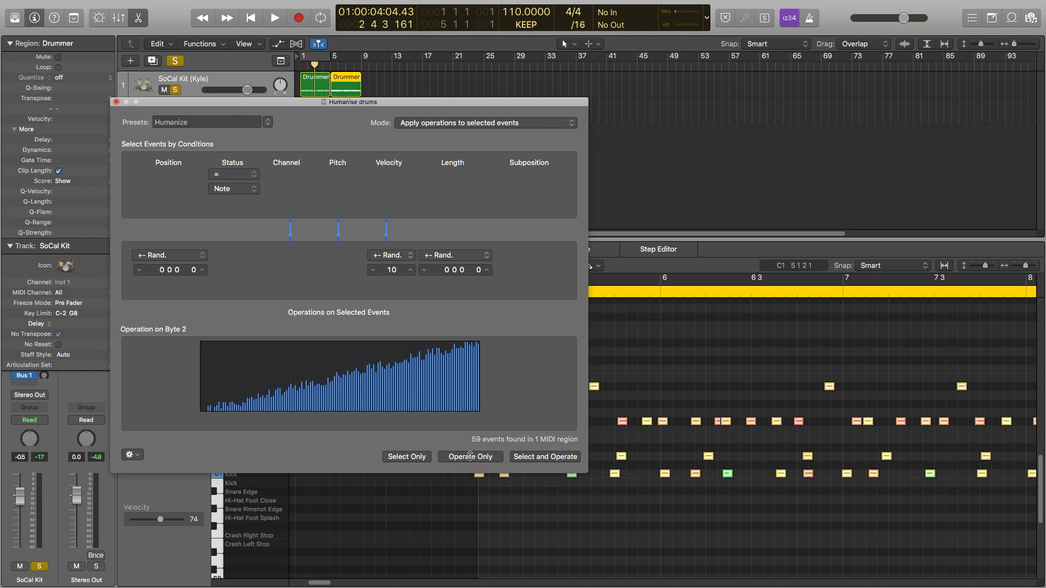
pyautogui.click(470, 457)
pyautogui.click(470, 456)
pyautogui.click(470, 456)
pyautogui.write('0')
pyautogui.press('Return')
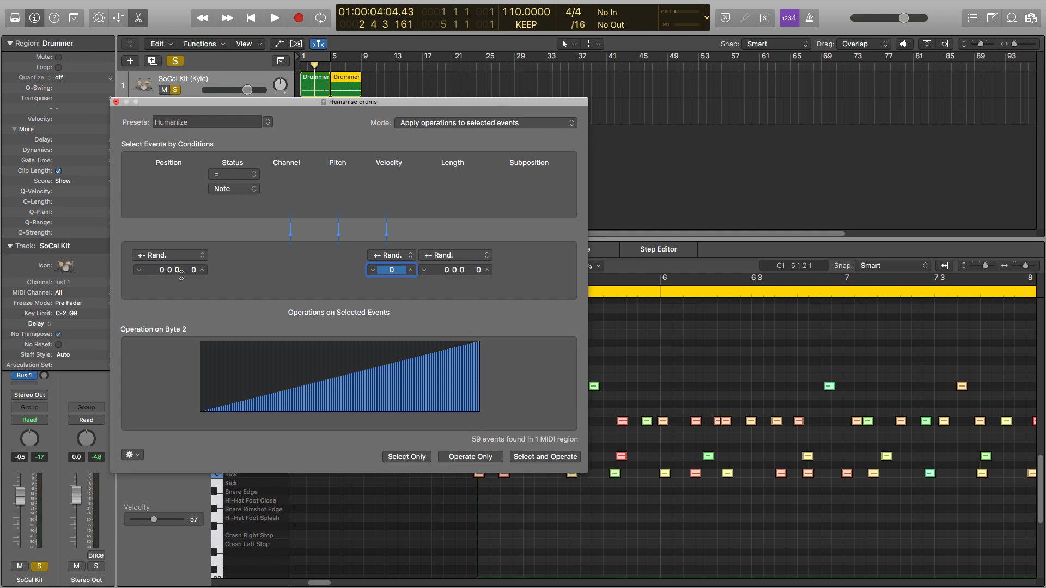
# Set a small Length randomisation and apply it to the drum notes five times
pyautogui.moveTo(474, 272); pyautogui.dragTo(473, 267)
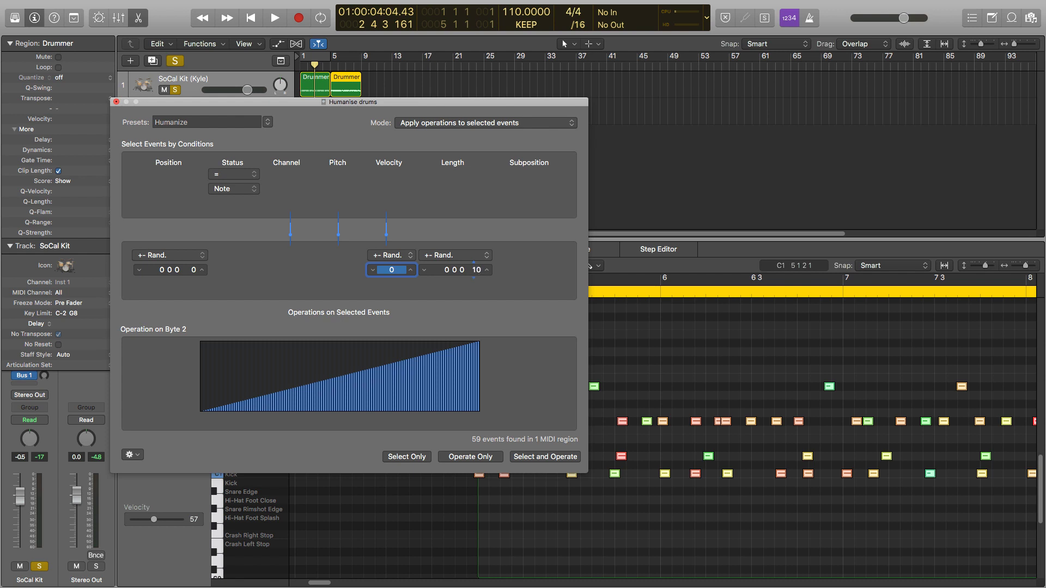
pyautogui.click(474, 452)
pyautogui.click(474, 453)
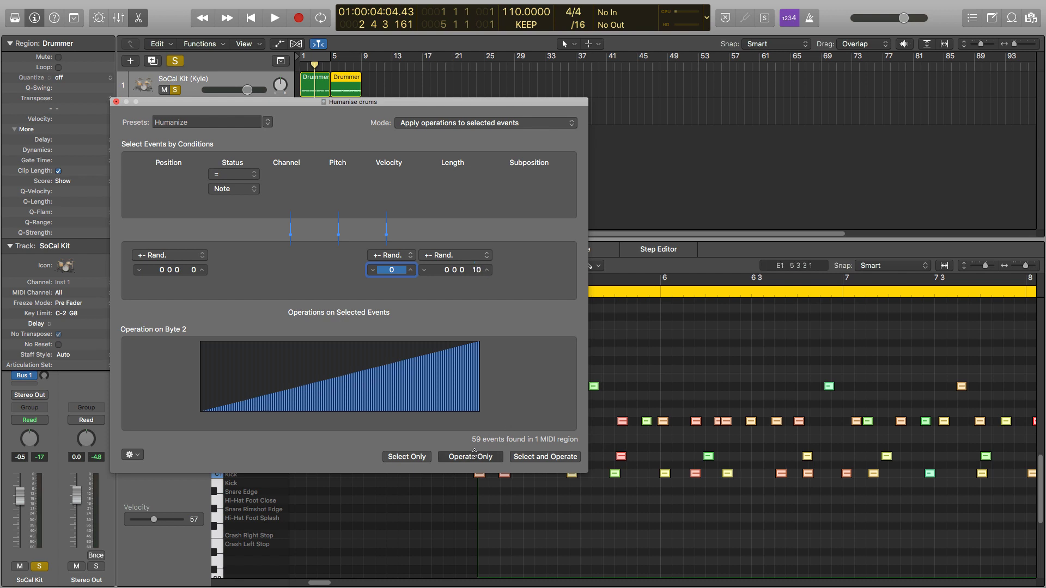
pyautogui.click(474, 452)
pyautogui.click(474, 452)
pyautogui.click(474, 456)
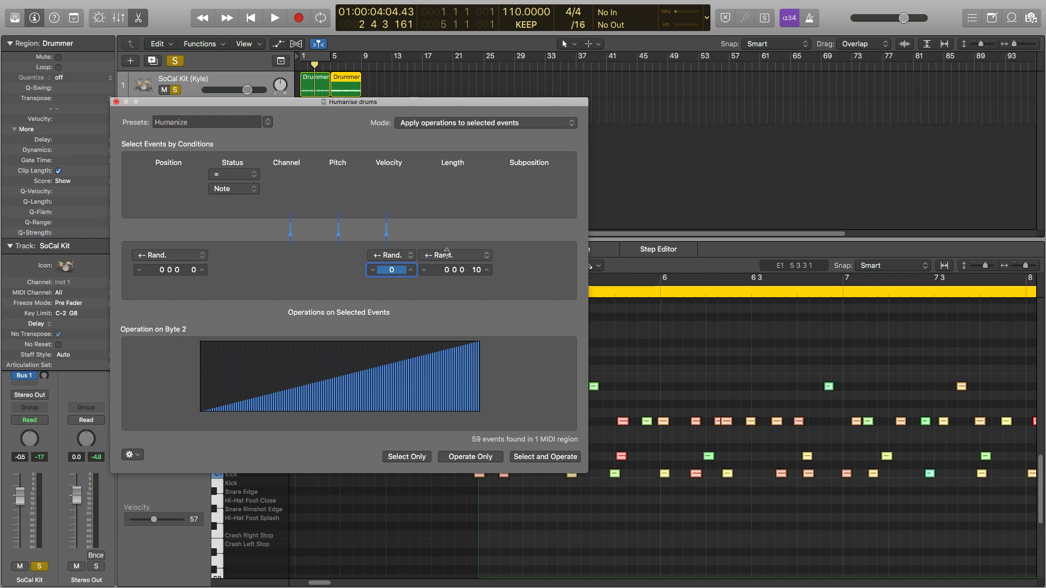
# Raise Length randomisation to 59, apply it three times, then lower it to 10
pyautogui.moveTo(473, 271); pyautogui.dragTo(474, 257)
pyautogui.click(470, 456)
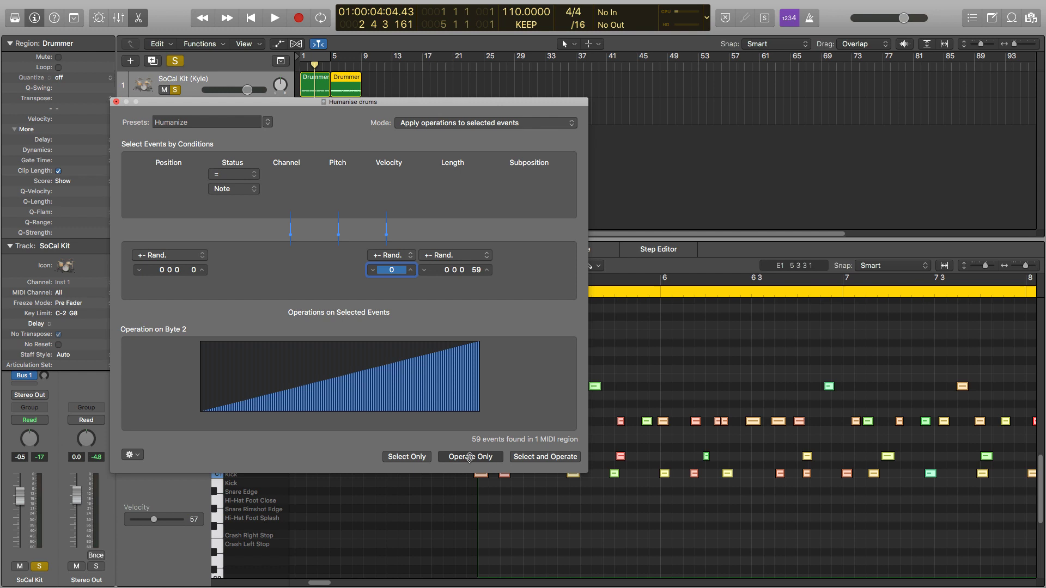
pyautogui.click(469, 456)
pyautogui.click(469, 456)
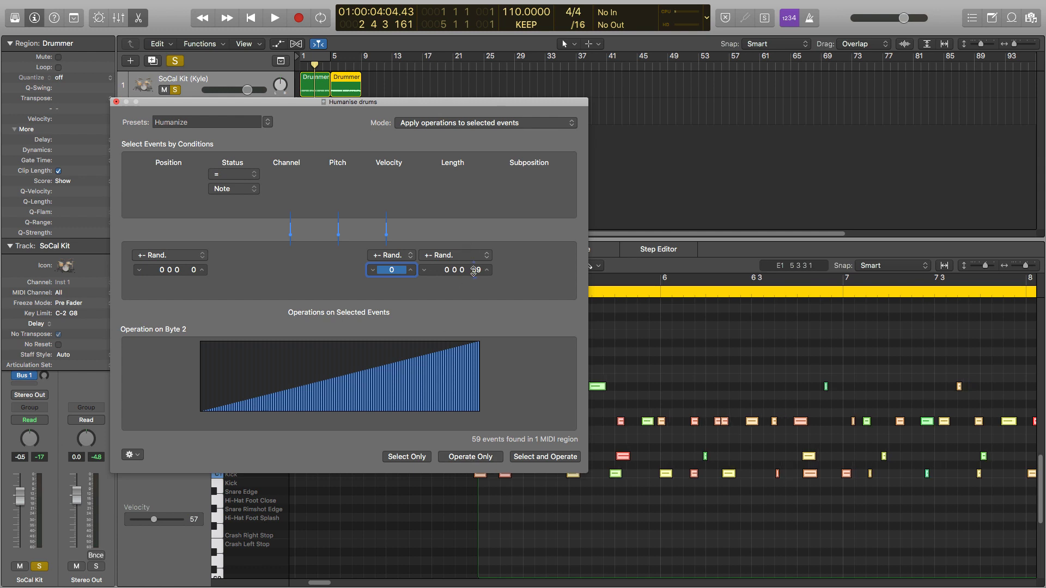
pyautogui.moveTo(473, 270)
pyautogui.mouseDown()
pyautogui.moveTo(473, 281)
pyautogui.moveTo(476, 267)
pyautogui.mouseUp()
# Place a copy of the Drummer region at bar 5 and select both bar-5 drum and bass regions
pyautogui.moveTo(426, 102); pyautogui.dragTo(414, 163)
pyautogui.click(352, 91)
pyautogui.click(315, 84)
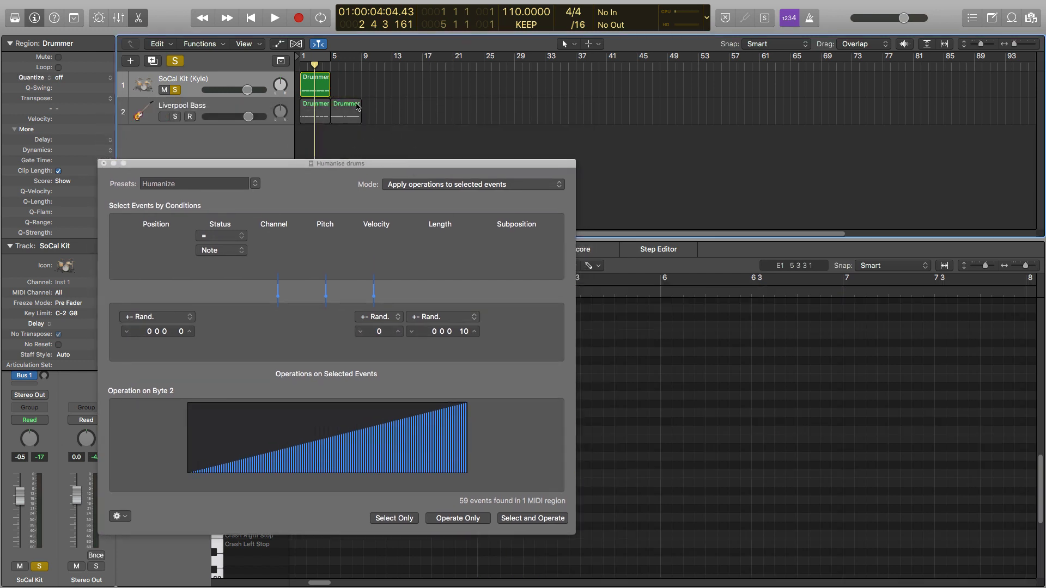
pyautogui.moveTo(315, 85); pyautogui.dragTo(346, 85)
pyautogui.moveTo(382, 131); pyautogui.dragTo(335, 76)
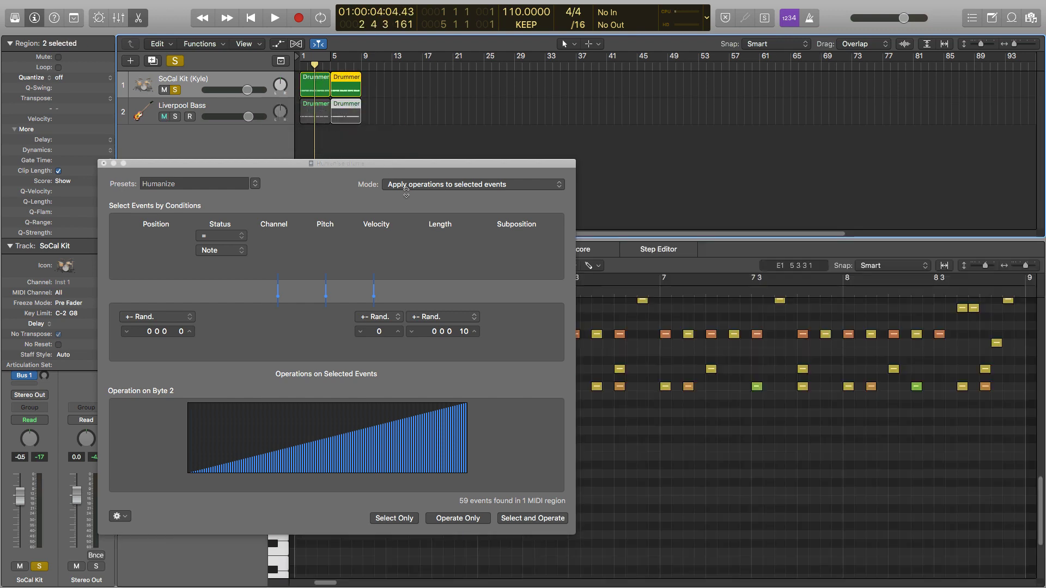
pyautogui.click(398, 517)
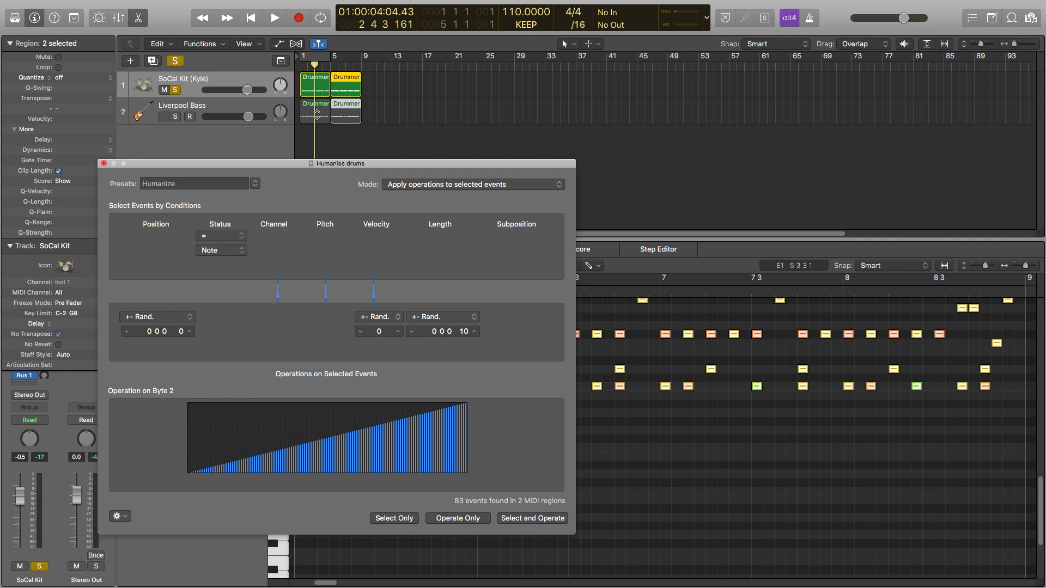
# Unsolo the drums and apply position 12, velocity 8, length 10 humanize repeatedly to both regions
pyautogui.click(175, 90)
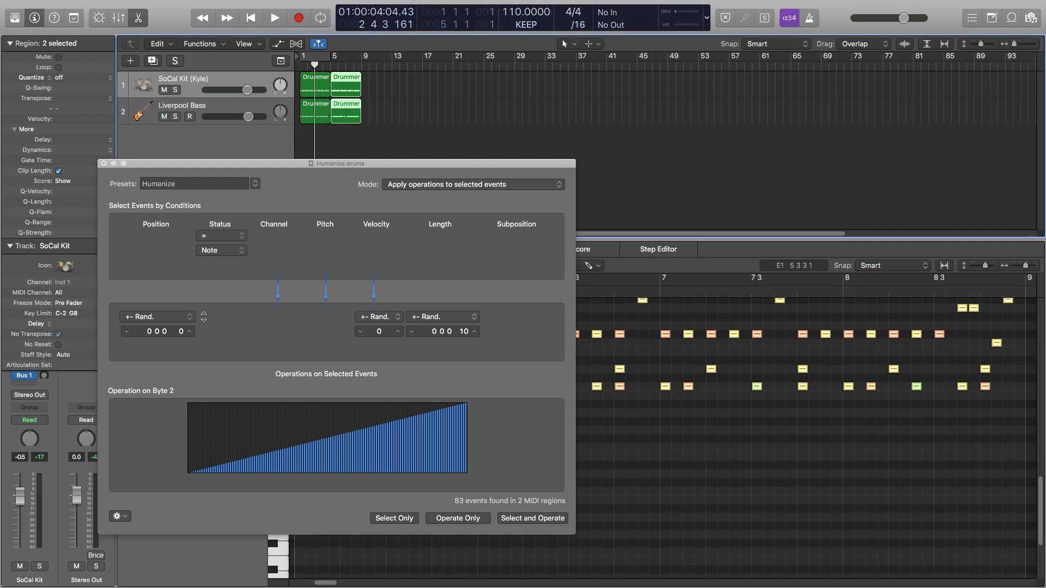
pyautogui.click(176, 335)
pyautogui.scroll(4, 176, 331)
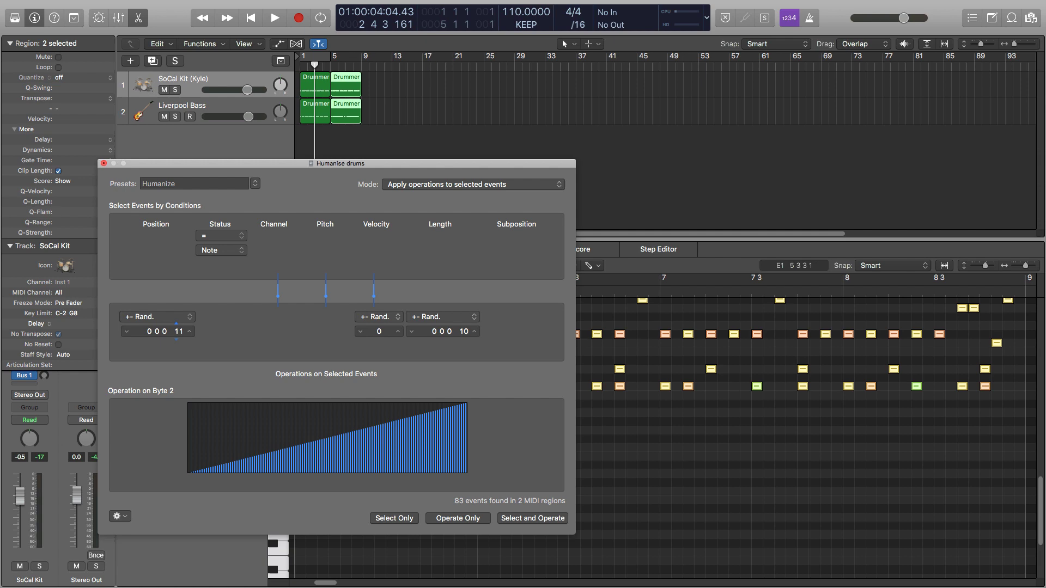
pyautogui.scroll(9, 380, 332)
pyautogui.scroll(-1, 379, 331)
pyautogui.click(462, 519)
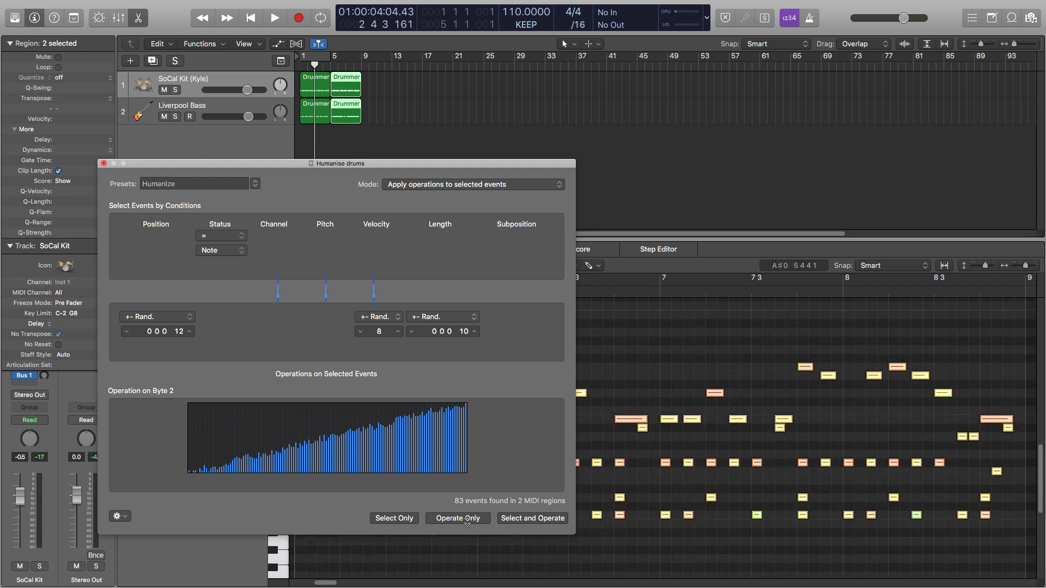
pyautogui.click(466, 520)
pyautogui.click(467, 520)
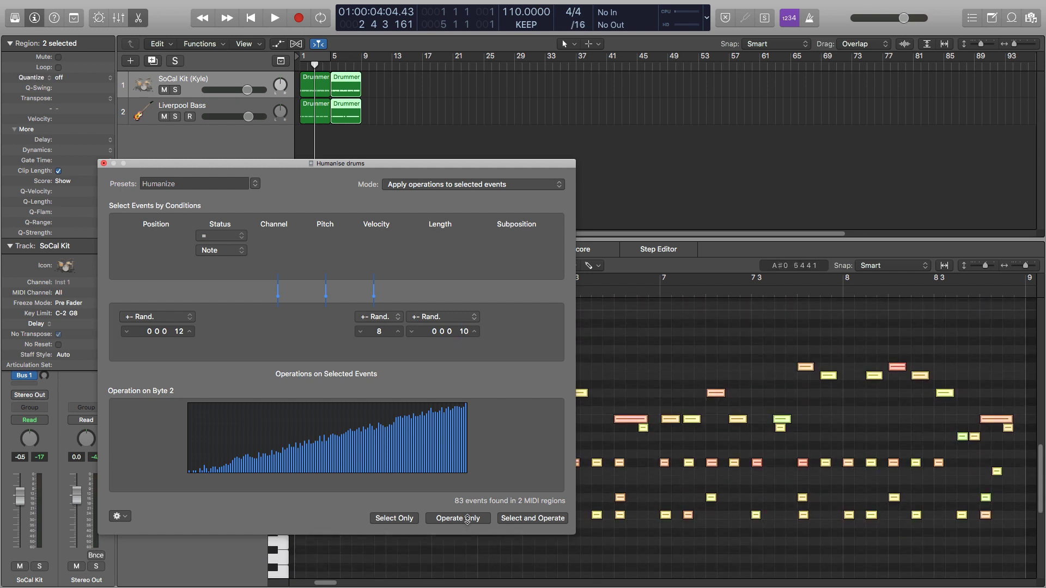
pyautogui.click(467, 519)
pyautogui.click(467, 519)
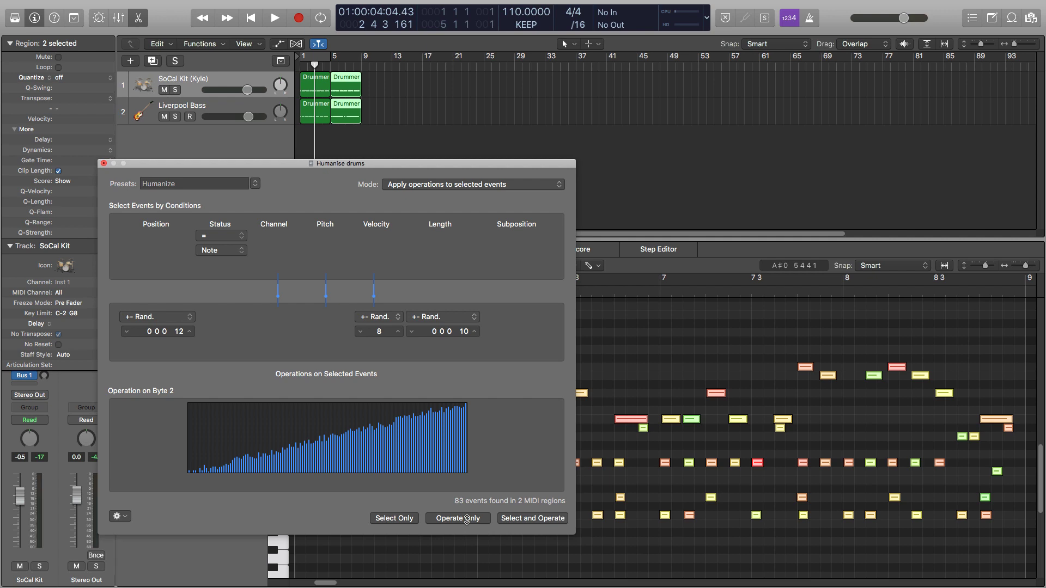
pyautogui.press('Return')
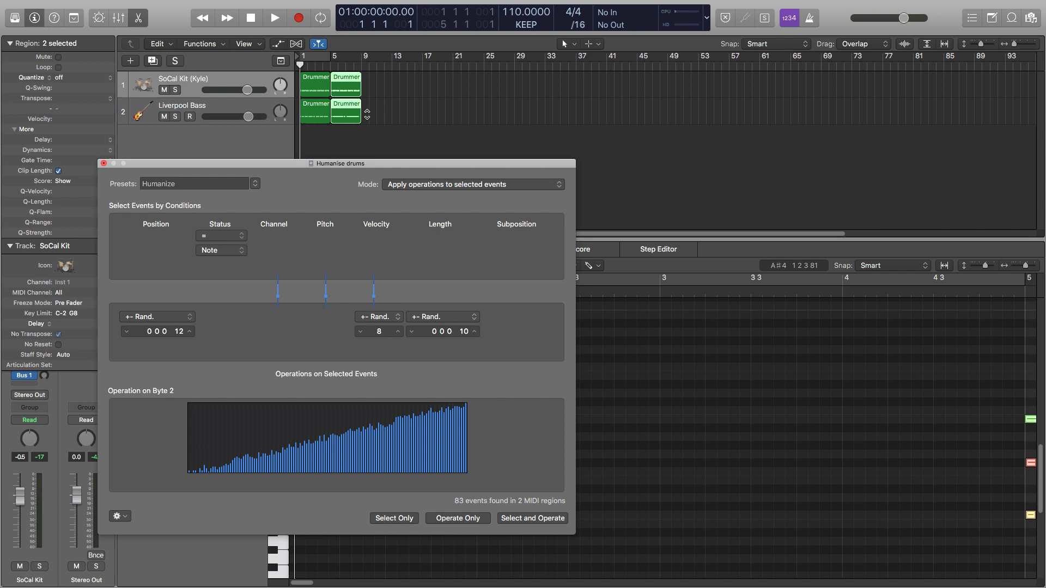
pyautogui.press('space')
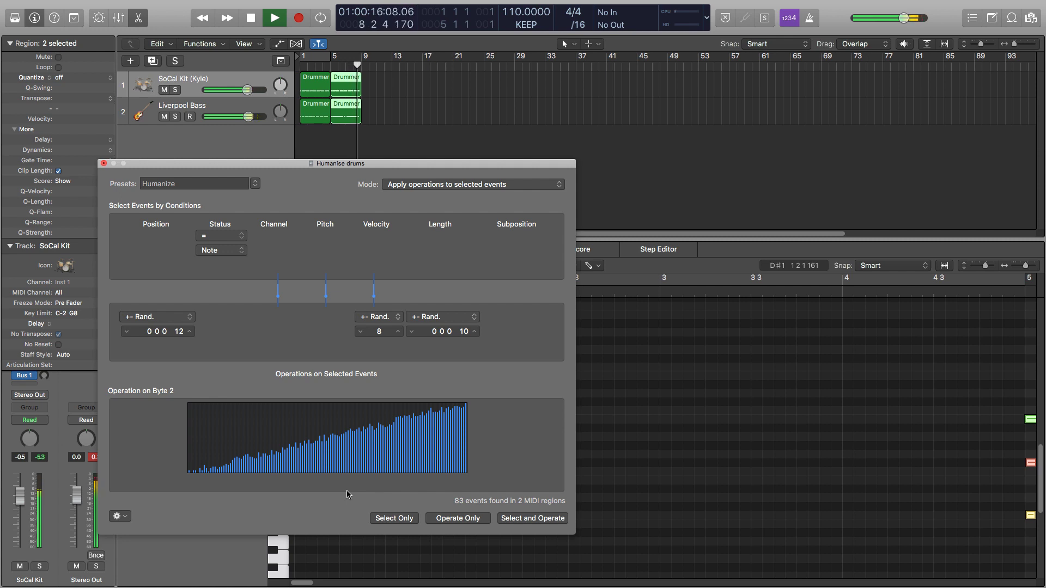
pyautogui.press('space')
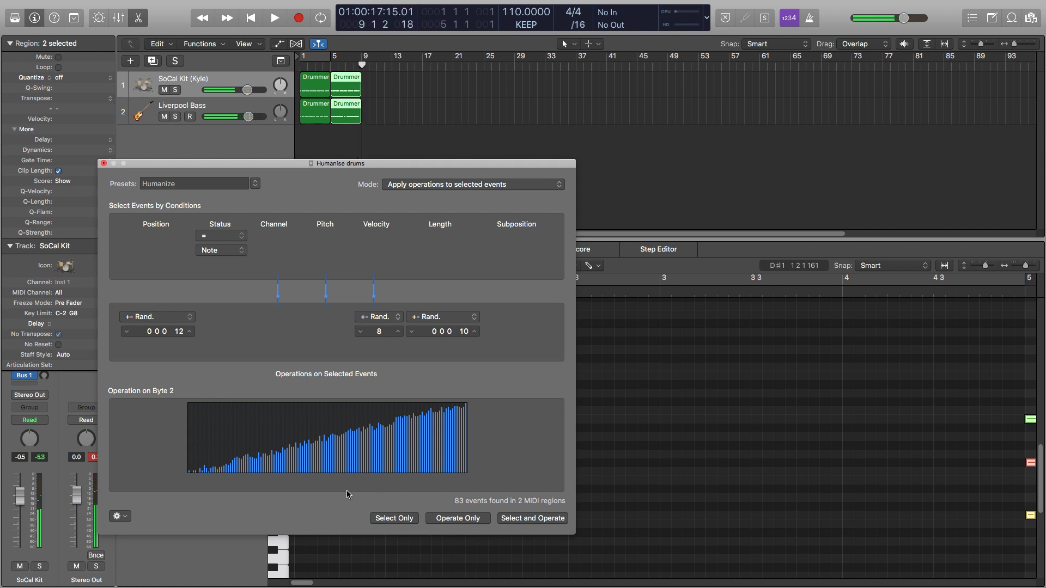